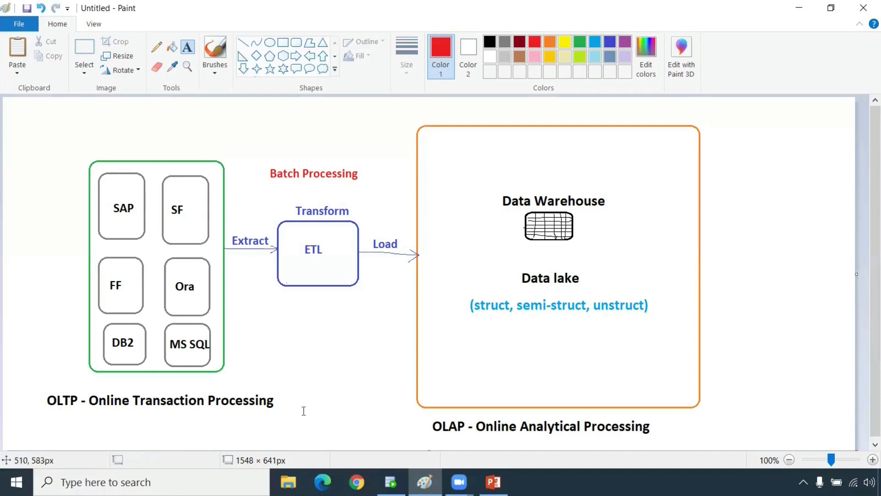
Step: Add a red 'Live Processing' text label just below the ETL box
{"action": "left_click", "coordinate": [300, 360]}
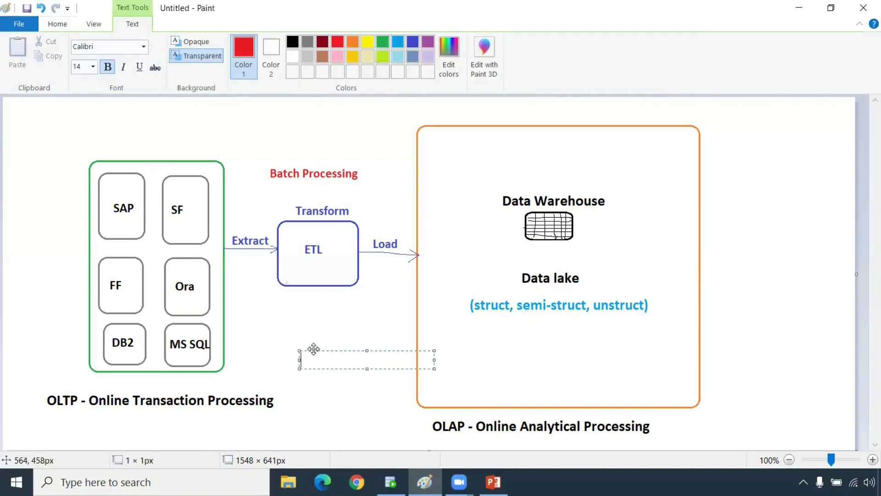
{"action": "left_click_drag", "start_coordinate": [312, 344], "coordinate": [278, 315]}
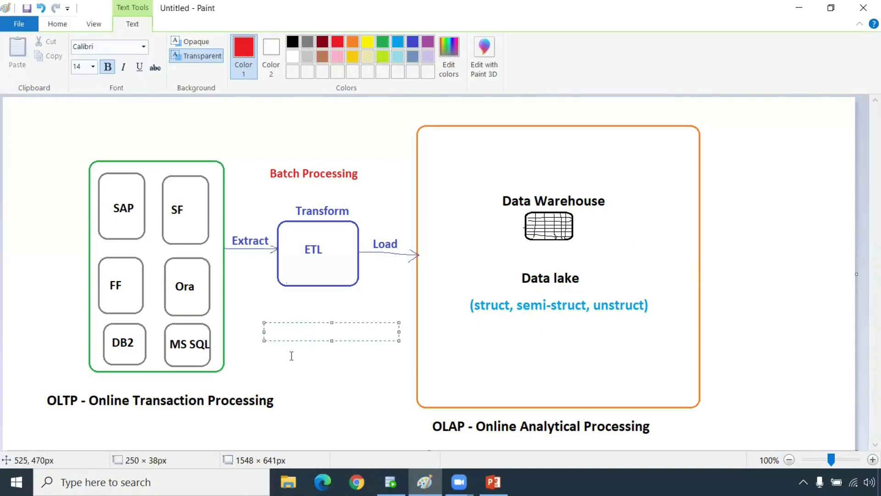
{"action": "type", "text": "Live Processing"}
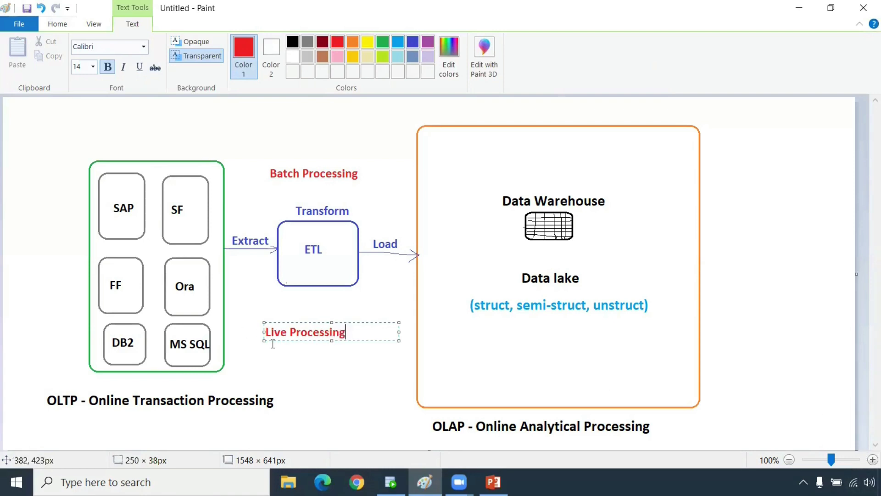
{"action": "left_click", "coordinate": [250, 354]}
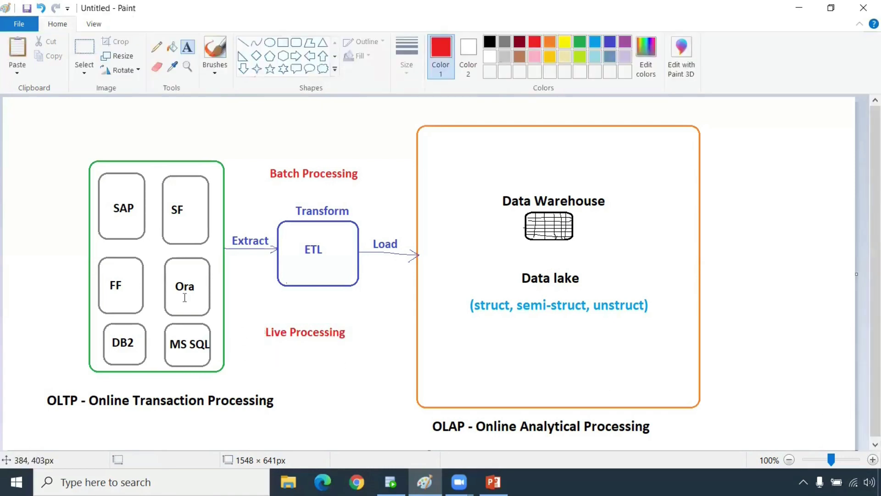
Step: Circle and label 'IOT' below OLTP, then draw a red line from it to the OLAP box
{"action": "left_click", "coordinate": [155, 47]}
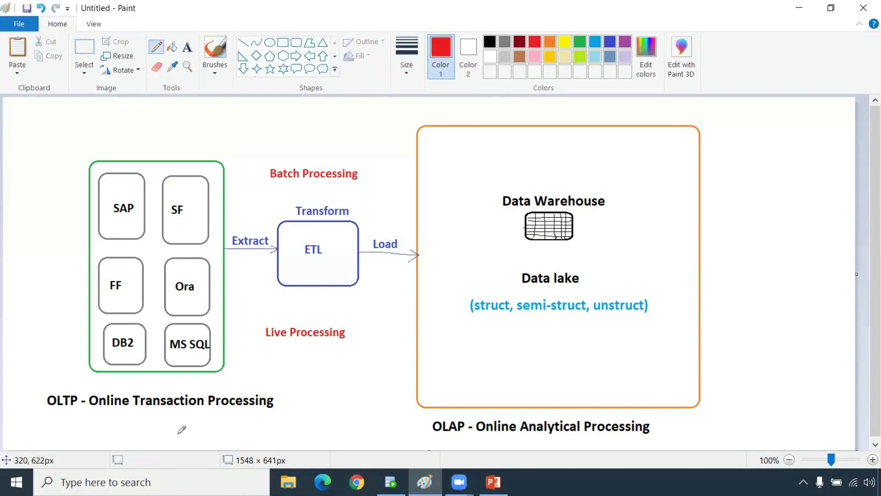
{"action": "mouse_move", "coordinate": [133, 418]}
{"action": "left_mouse_down"}
{"action": "mouse_move", "coordinate": [135, 440]}
{"action": "mouse_move", "coordinate": [187, 434]}
{"action": "mouse_move", "coordinate": [188, 411]}
{"action": "mouse_move", "coordinate": [138, 416]}
{"action": "left_mouse_up"}
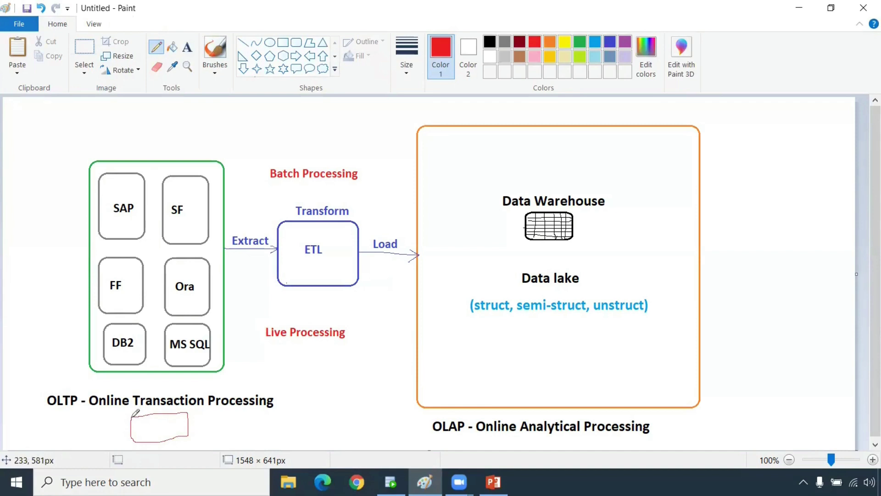
{"action": "left_click", "coordinate": [187, 46]}
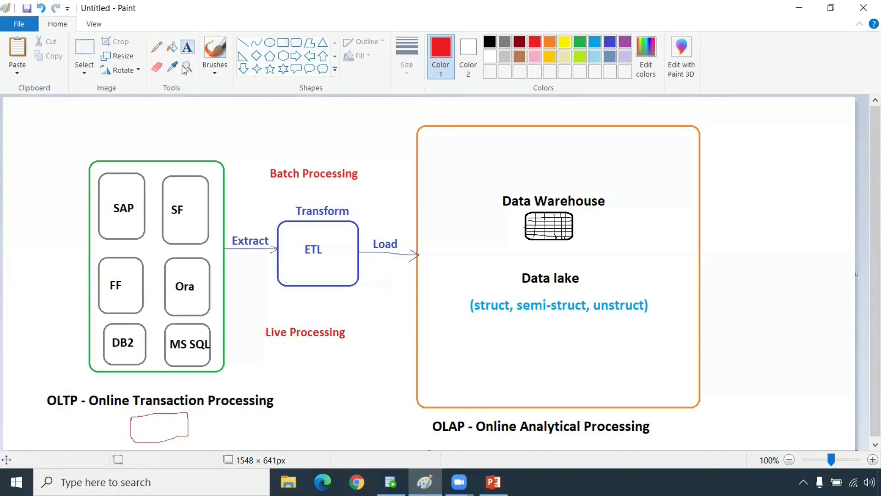
{"action": "left_click", "coordinate": [144, 426]}
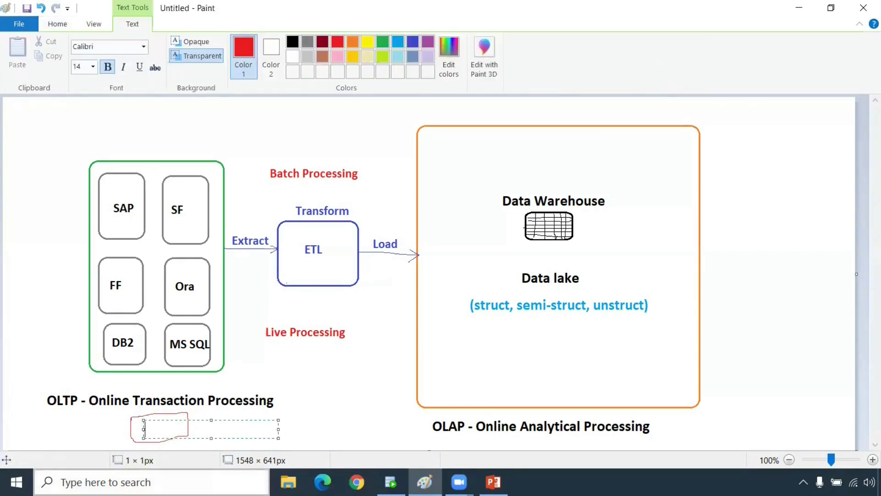
{"action": "type", "text": "IOT"}
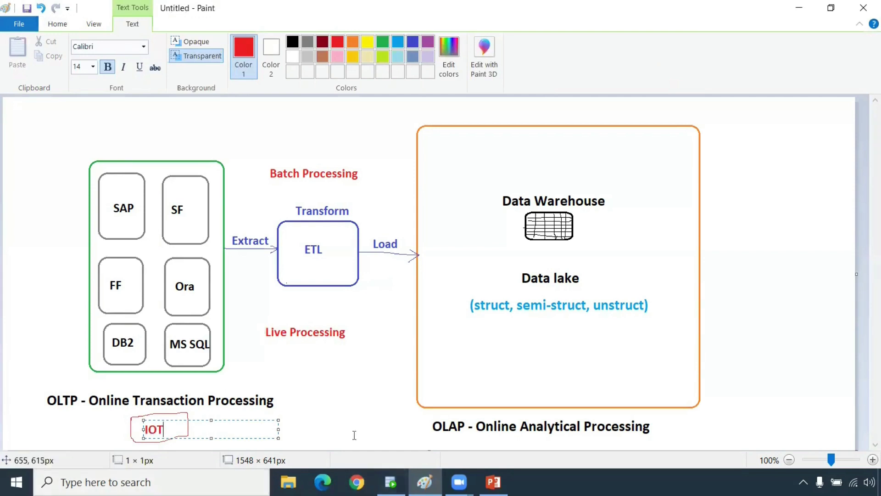
{"action": "left_click", "coordinate": [175, 415]}
{"action": "left_click", "coordinate": [156, 47]}
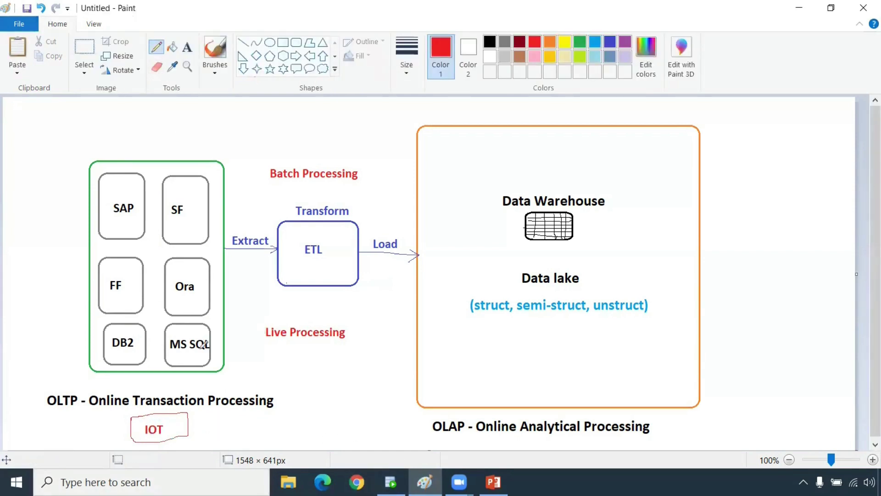
{"action": "mouse_move", "coordinate": [188, 427]}
{"action": "left_mouse_down"}
{"action": "mouse_move", "coordinate": [254, 420]}
{"action": "mouse_move", "coordinate": [307, 376]}
{"action": "mouse_move", "coordinate": [307, 384]}
{"action": "mouse_move", "coordinate": [307, 370]}
{"action": "mouse_move", "coordinate": [307, 381]}
{"action": "mouse_move", "coordinate": [416, 369]}
{"action": "left_mouse_up"}
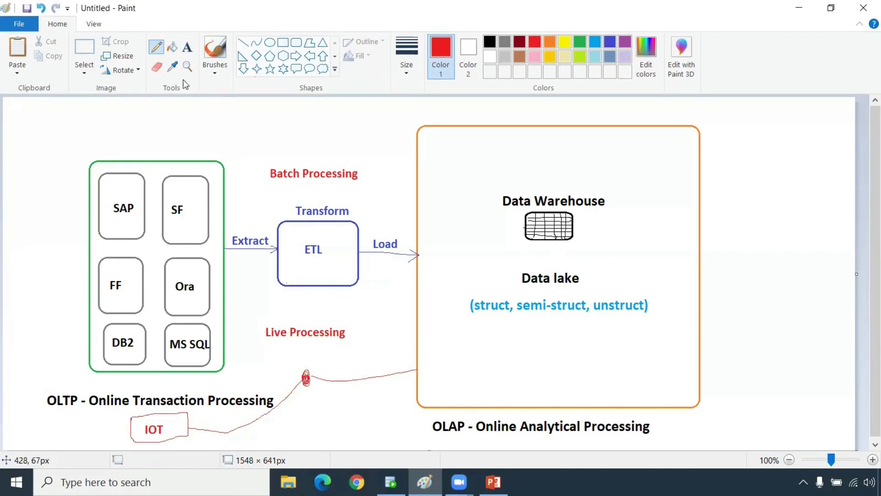
Step: Add a red 'Ingest' label above the IOT line
{"action": "left_click", "coordinate": [187, 46]}
{"action": "left_click", "coordinate": [337, 365]}
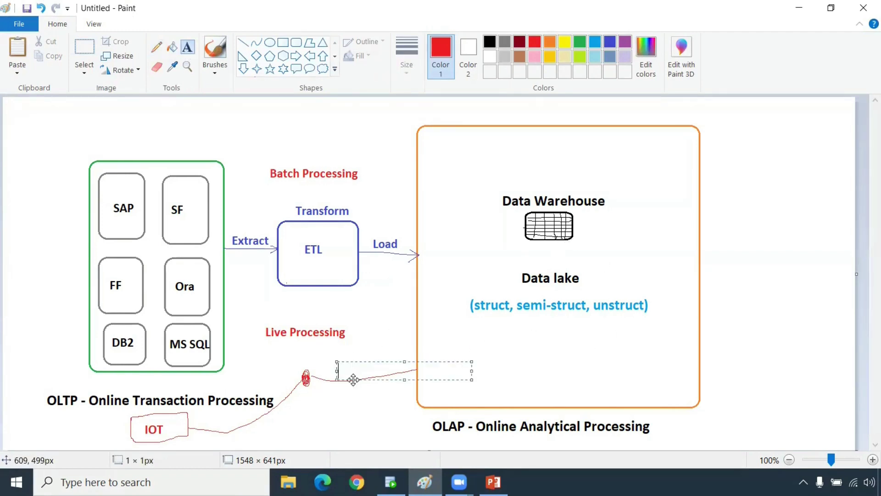
{"action": "type", "text": "I"}
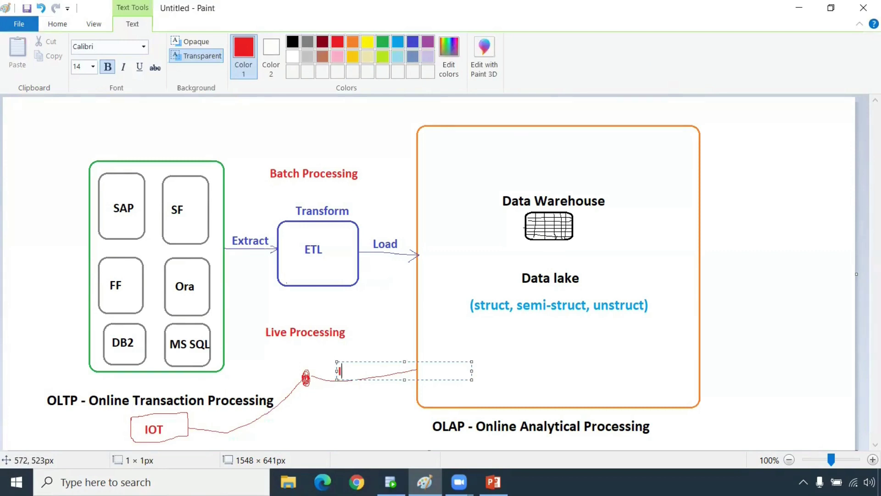
{"action": "type", "text": "ngesyt"}
Step: Add a red 'Process' label inside the OLAP box
{"action": "left_click", "coordinate": [522, 355]}
{"action": "type", "text": "P"}
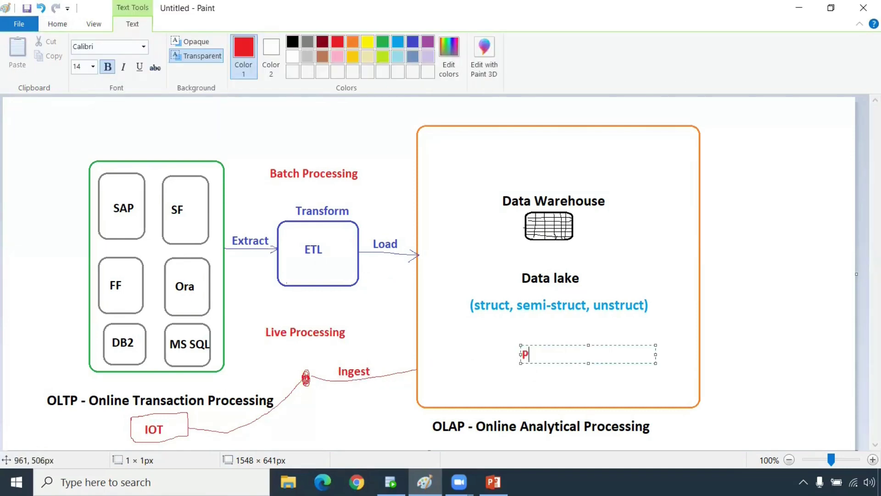
{"action": "type", "text": "rocess"}
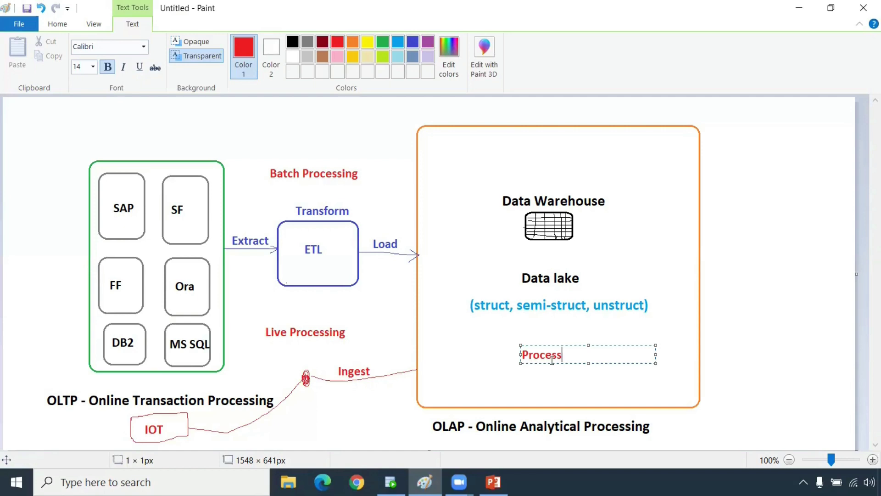
{"action": "left_click", "coordinate": [365, 350]}
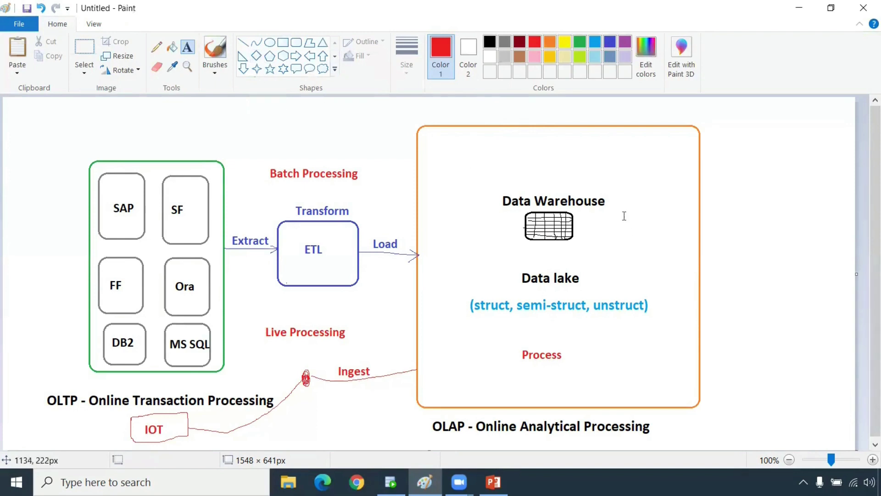
Step: Add a purple vendor list beside Data Warehouse: Teradata, Oracle, SQL Server
{"action": "left_click", "coordinate": [616, 203]}
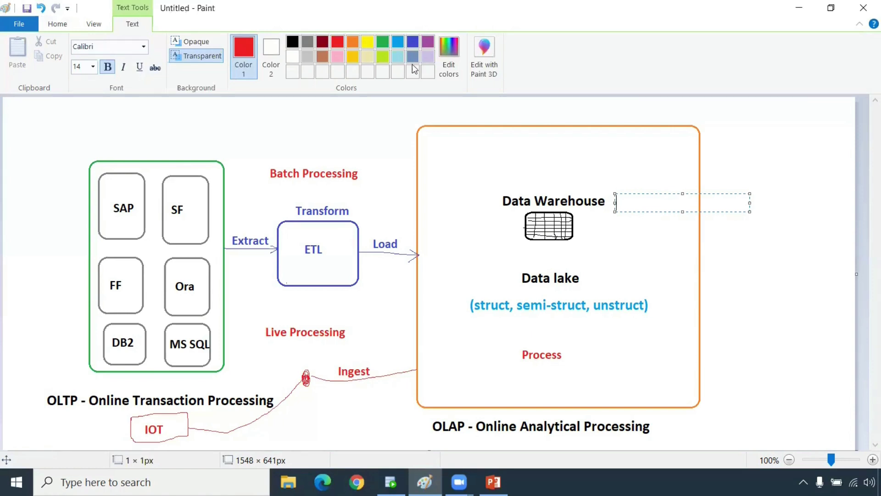
{"action": "left_click", "coordinate": [427, 41]}
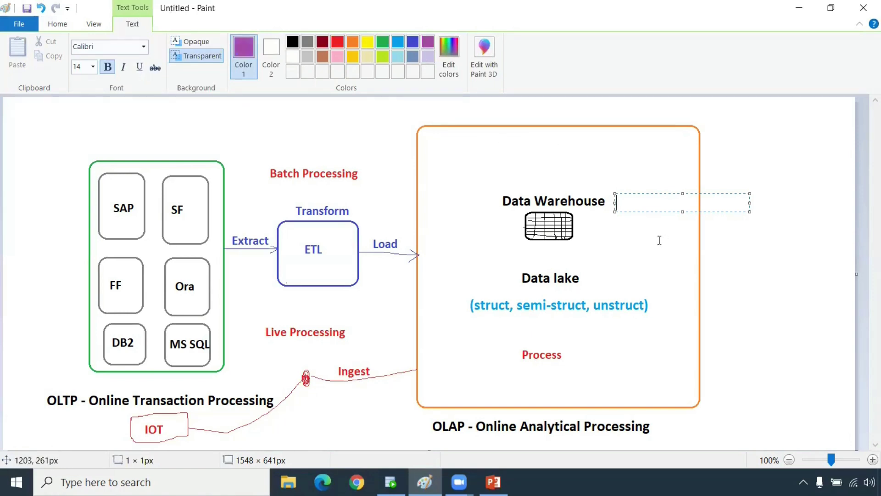
{"action": "type", "text": "Teradata"}
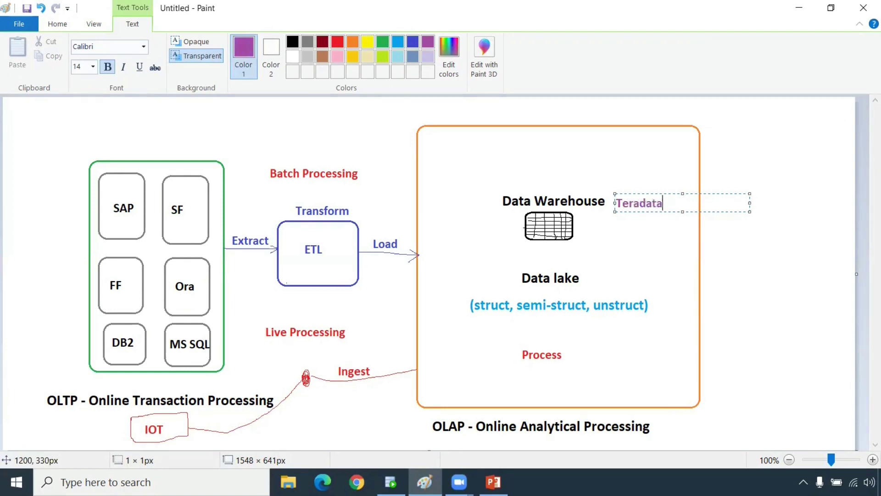
{"action": "key", "text": "Return"}
{"action": "type", "text": "Oracle"}
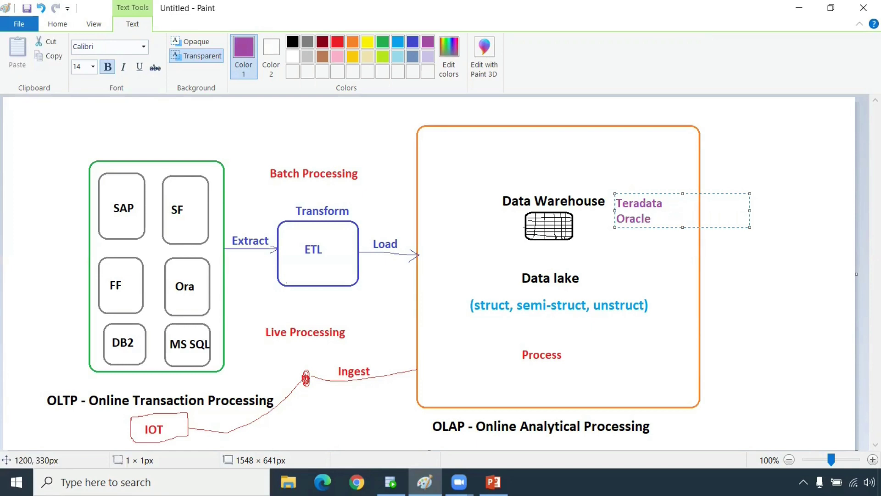
{"action": "key", "text": "Return"}
{"action": "type", "text": "SQL Server"}
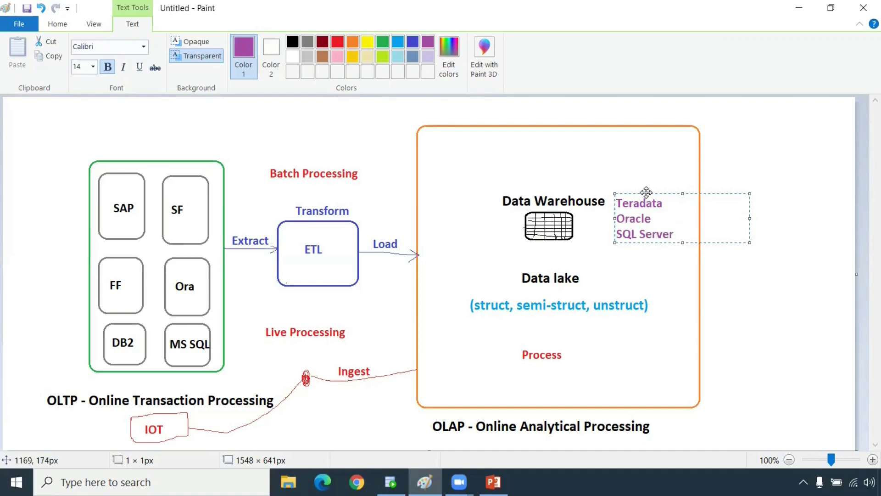
{"action": "left_click_drag", "start_coordinate": [647, 192], "coordinate": [651, 178]}
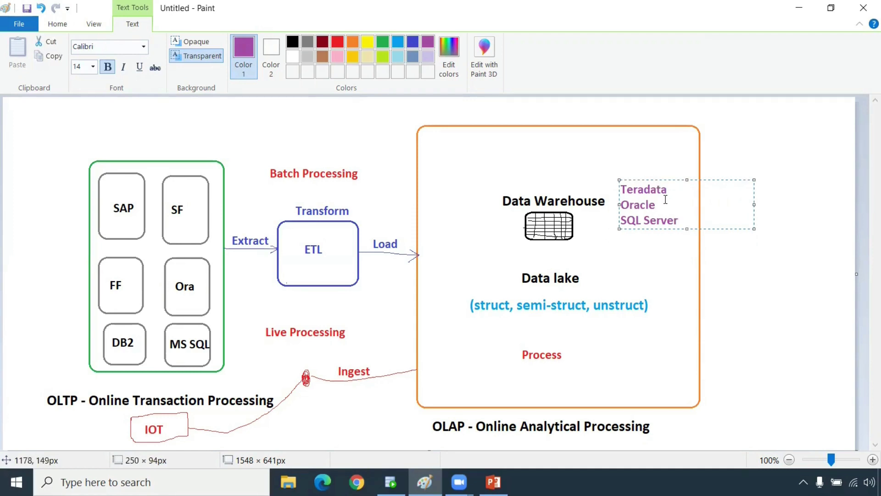
{"action": "left_click", "coordinate": [606, 337]}
Step: List MS Azure, AWS, GCP and Snowflake on separate lines right of Process
{"action": "left_click", "coordinate": [606, 337]}
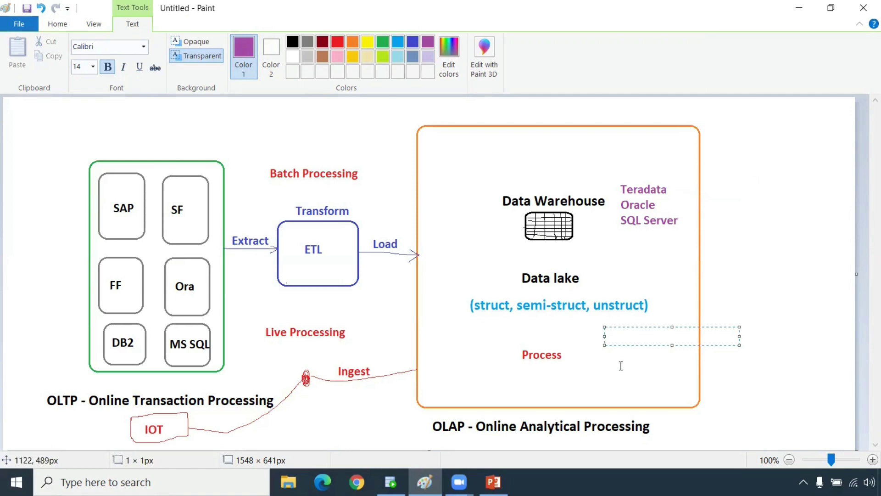
{"action": "type", "text": "MS Azure"}
{"action": "key", "text": "Return"}
{"action": "type", "text": "AWS"}
{"action": "key", "text": "Return"}
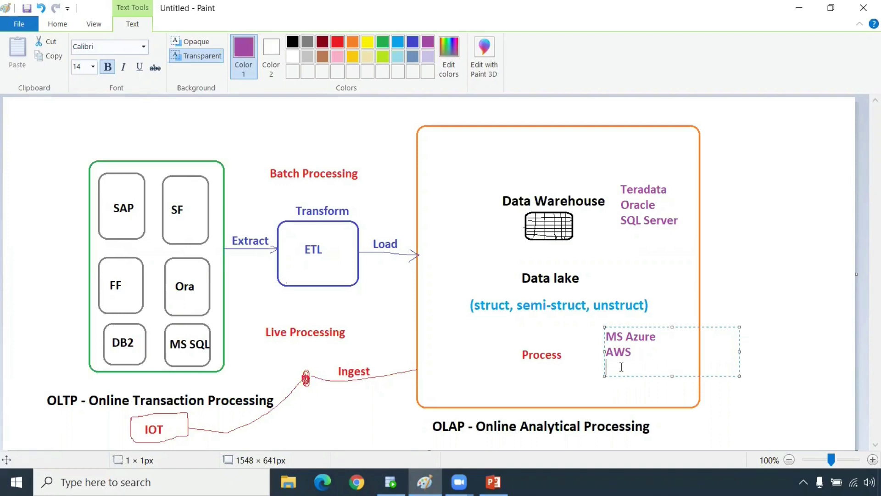
{"action": "type", "text": "GCP"}
{"action": "key", "text": "Return"}
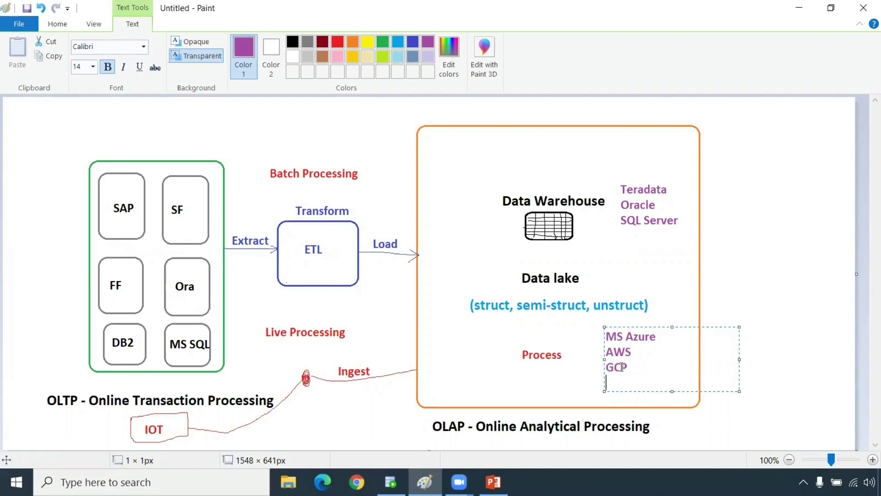
{"action": "type", "text": "Snowflake"}
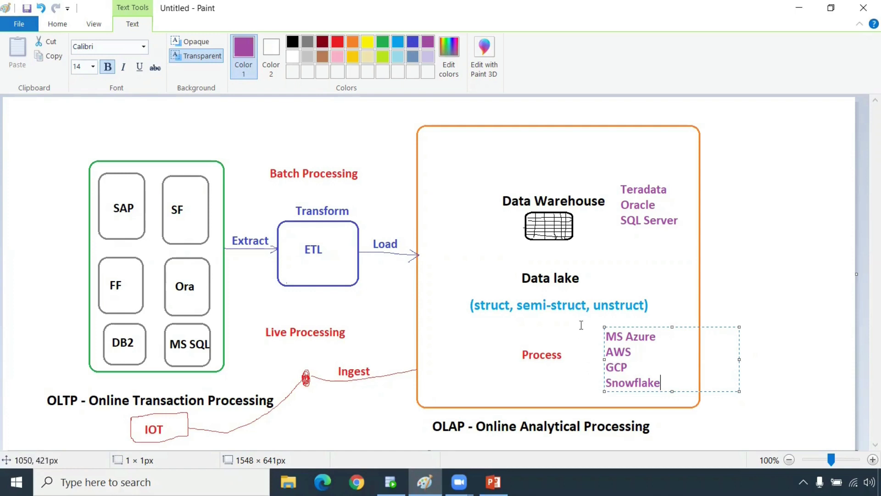
{"action": "left_click", "coordinate": [644, 321]}
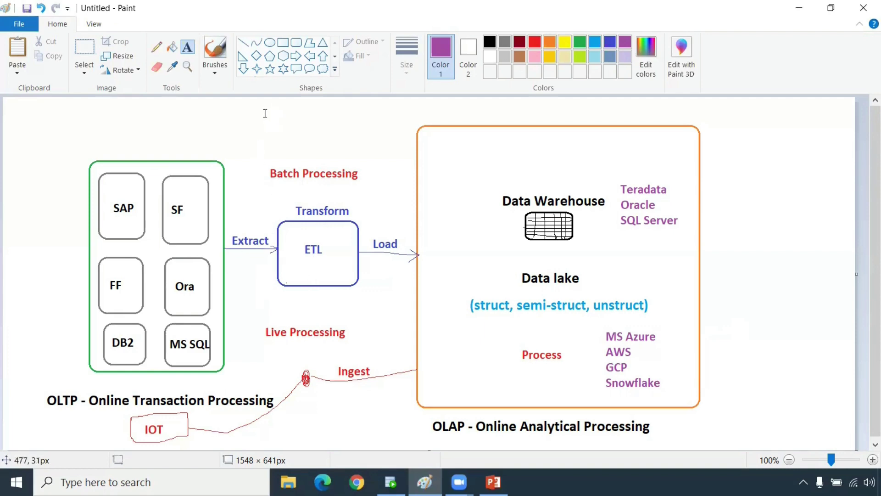
Step: Add green 'Informatica PowerCenter' below ETL, widening the box to keep it on one line
{"action": "left_click", "coordinate": [273, 298]}
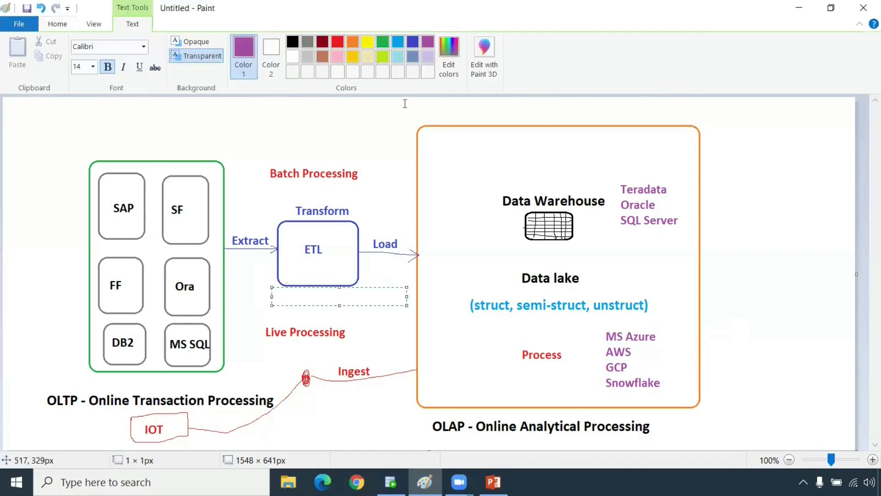
{"action": "left_click", "coordinate": [383, 43]}
{"action": "type", "text": "Informatica P"}
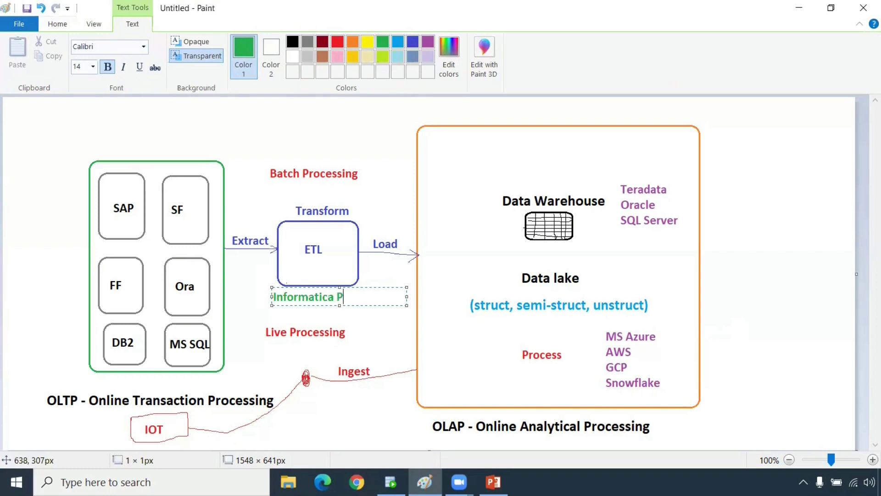
{"action": "type", "text": "owerCenter"}
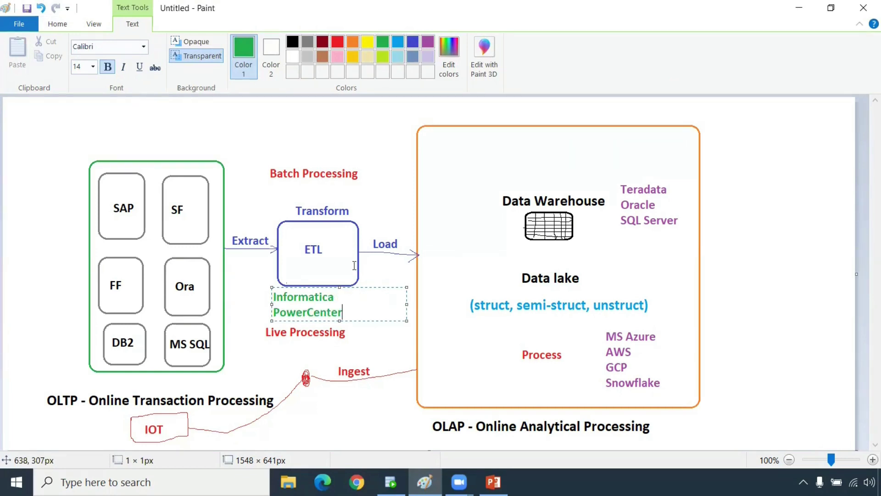
{"action": "left_click_drag", "start_coordinate": [407, 304], "coordinate": [460, 304]}
{"action": "left_click_drag", "start_coordinate": [378, 285], "coordinate": [358, 285]}
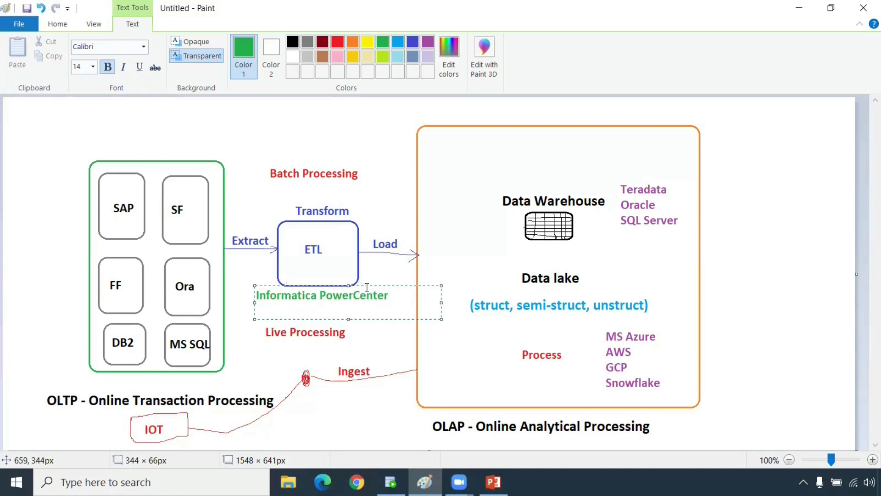
{"action": "left_click", "coordinate": [390, 270]}
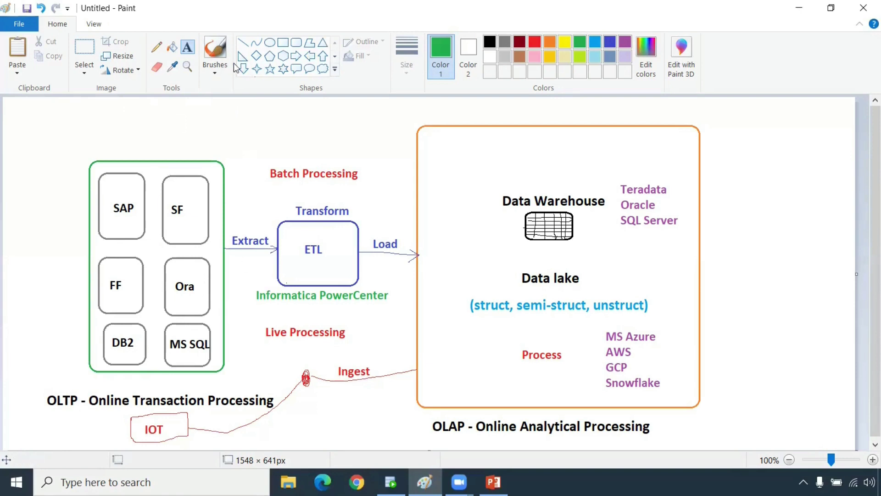
{"action": "left_click", "coordinate": [296, 42]}
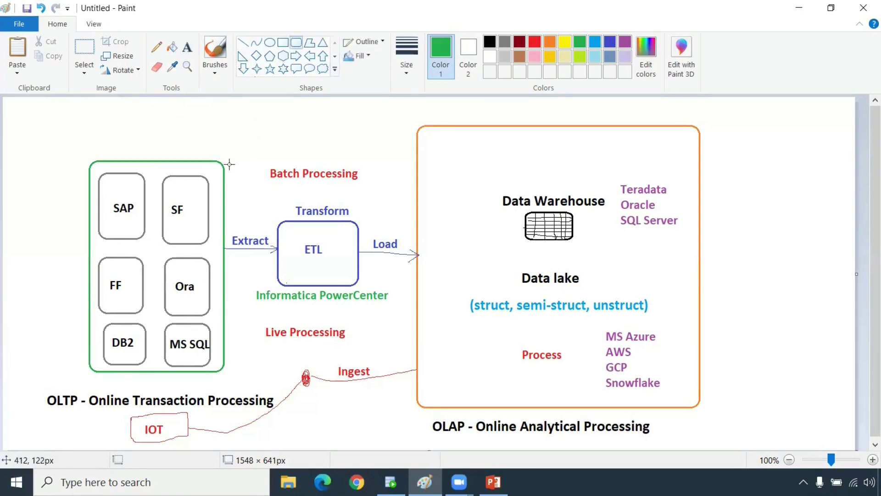
{"action": "left_click_drag", "start_coordinate": [228, 165], "coordinate": [245, 385]}
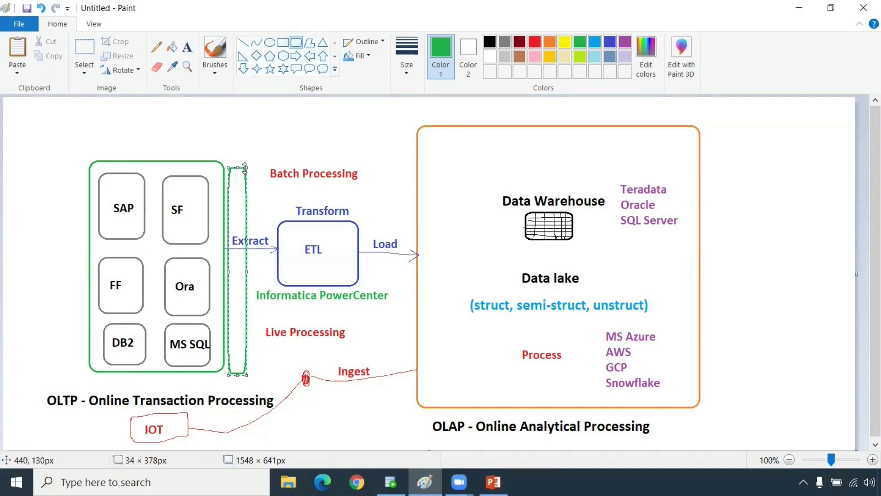
{"action": "left_click_drag", "start_coordinate": [246, 166], "coordinate": [246, 160]}
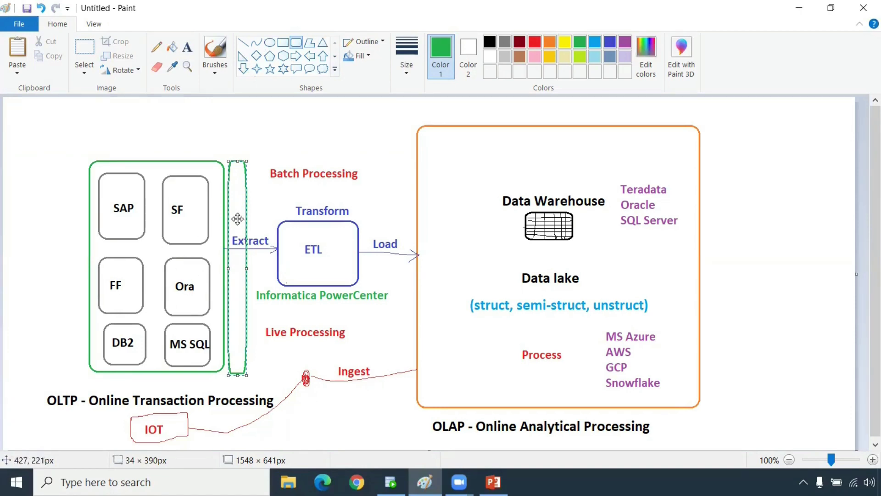
{"action": "key", "text": "Delete"}
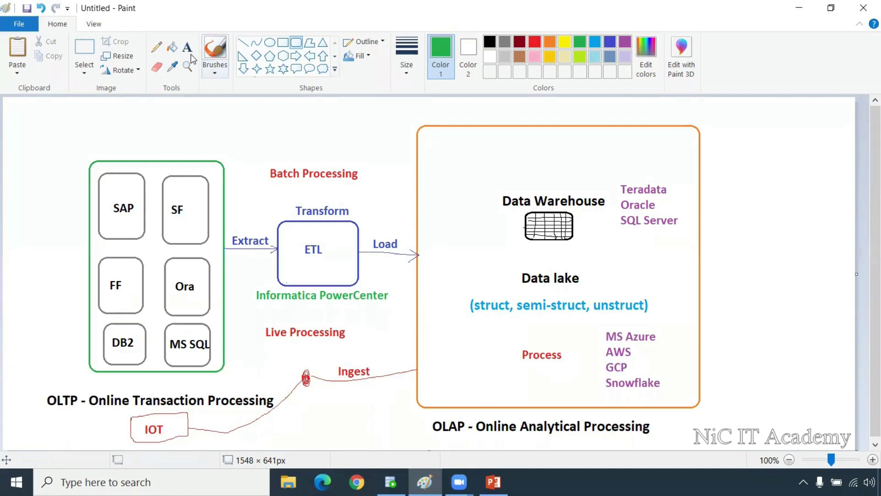
Step: Draw a curved arrow right of OLAP and start a green list with Tableau and MS Power BI
{"action": "left_click", "coordinate": [156, 47]}
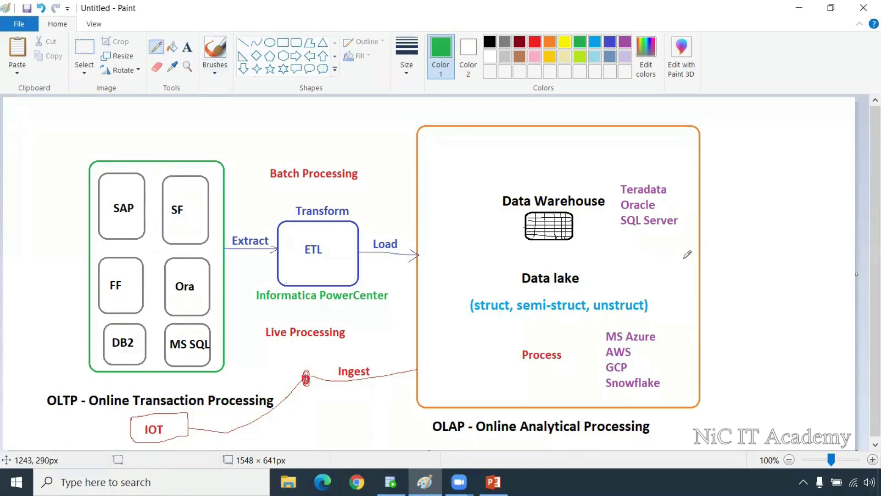
{"action": "mouse_move", "coordinate": [682, 259]}
{"action": "left_mouse_down"}
{"action": "mouse_move", "coordinate": [736, 243]}
{"action": "mouse_move", "coordinate": [724, 253]}
{"action": "left_mouse_up"}
{"action": "left_click", "coordinate": [187, 47]}
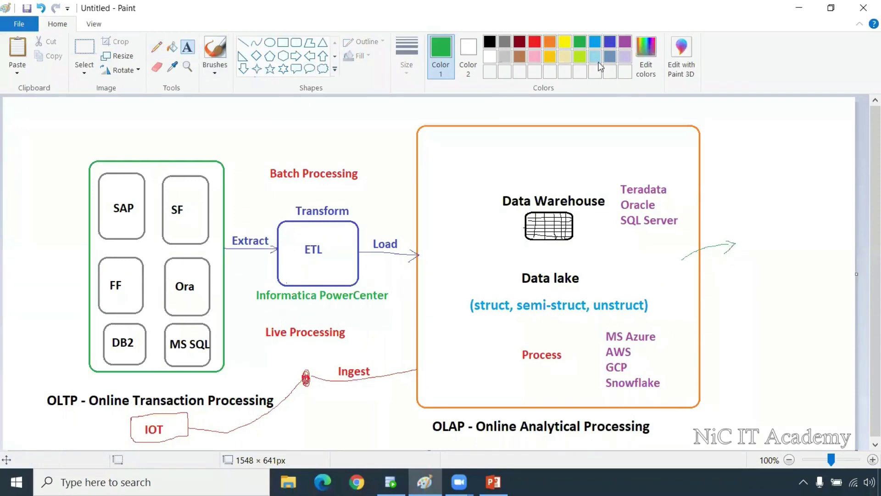
{"action": "left_click", "coordinate": [737, 187]}
{"action": "type", "text": "Tableau"}
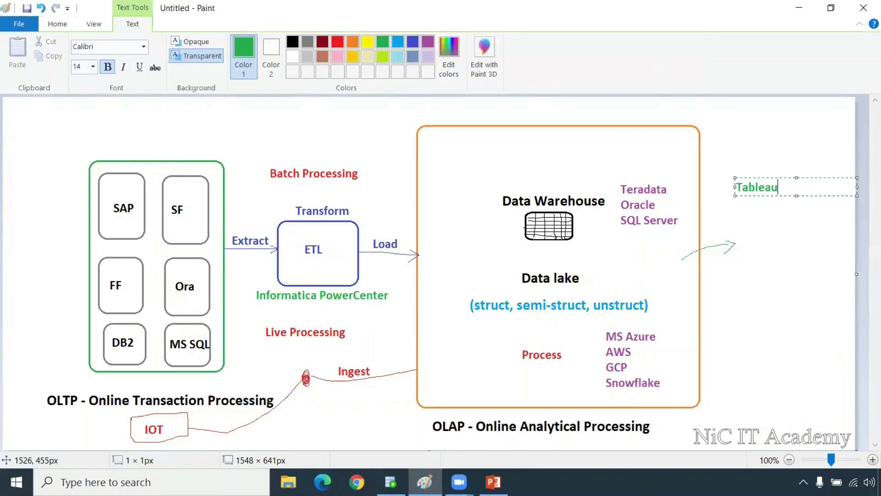
{"action": "key", "text": "Return"}
{"action": "type", "text": "MS "}
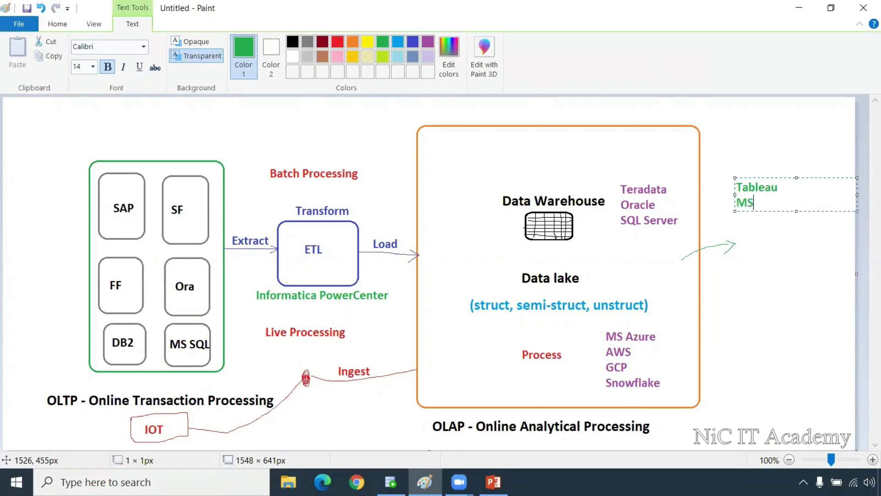
{"action": "type", "text": "Power BI"}
Step: Add Qlikview/Qliksense, Looker and Quick insight as further lines of the BI list
{"action": "key", "text": "Return"}
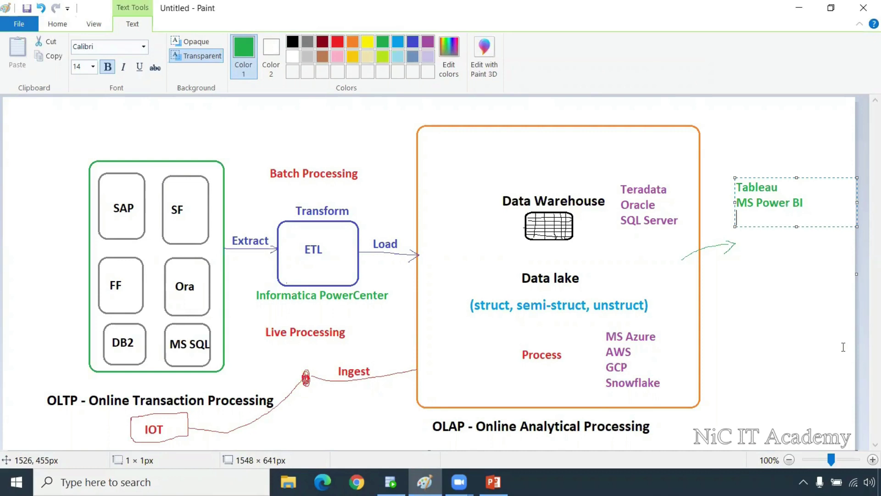
{"action": "type", "text": "Qlikview/Ql"}
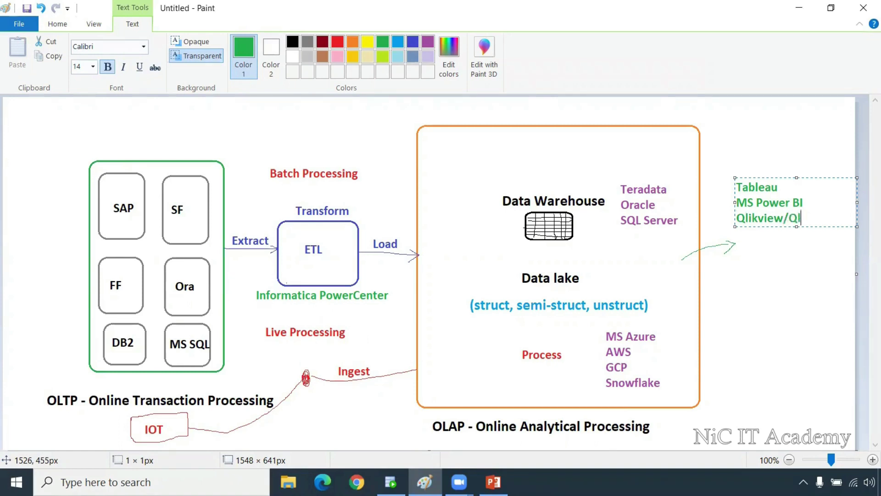
{"action": "type", "text": "iksense"}
{"action": "key", "text": "Return"}
{"action": "type", "text": "Looker"}
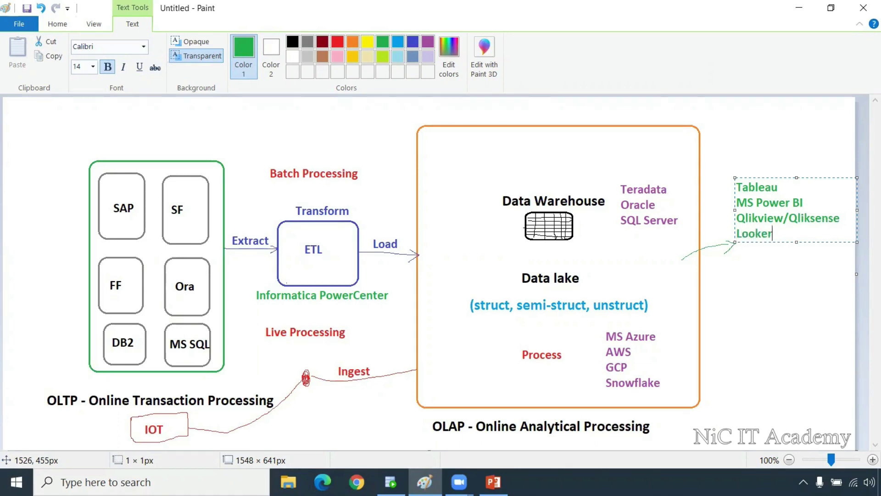
{"action": "key", "text": "Return"}
{"action": "type", "text": "Quick"}
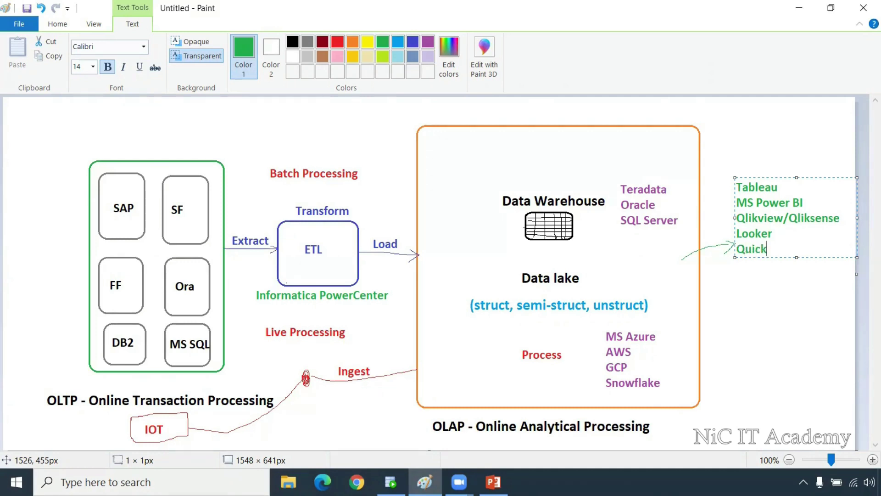
{"action": "type", "text": " insight"}
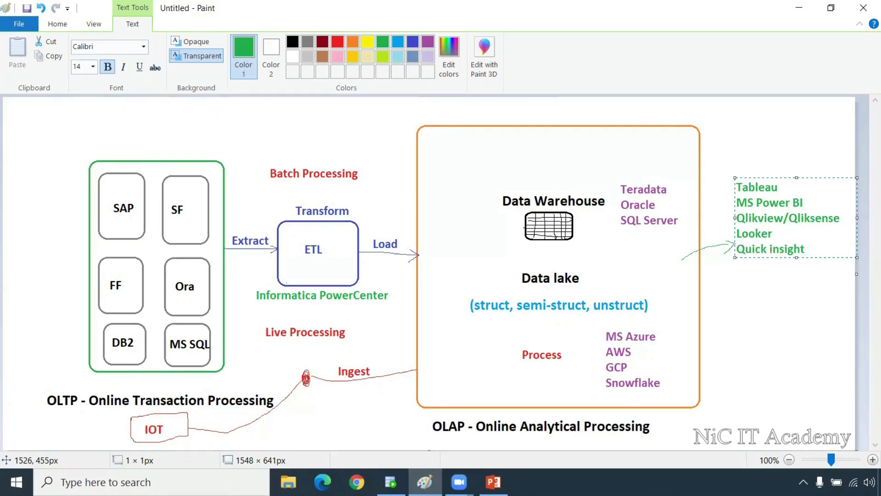